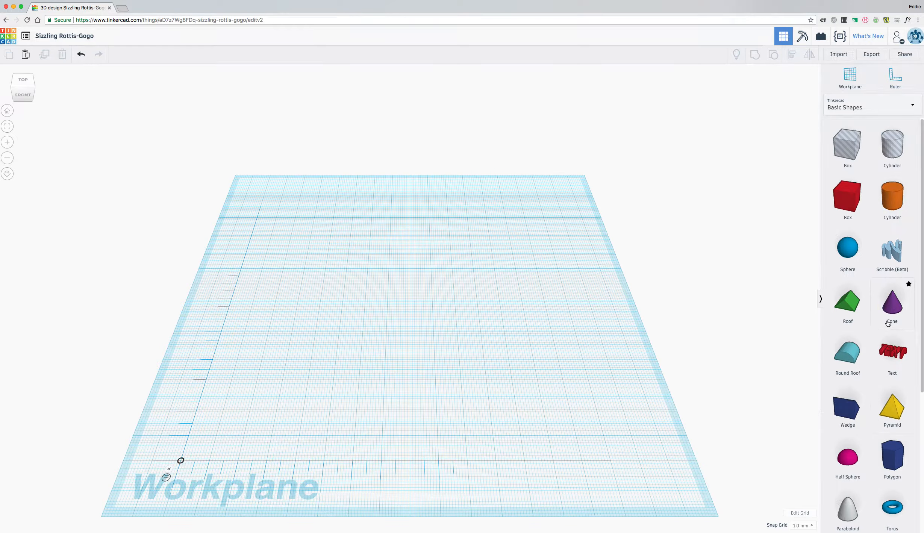
- Place a red box on the workplane and move it to about 81 mm across and 56 mm deep from the ruler origin
{"action": "scroll", "coordinate": [893, 263], "scroll_direction": "down", "scroll_amount": 5}
{"action": "scroll", "coordinate": [891, 263], "scroll_direction": "up", "scroll_amount": 5}
{"action": "left_click_drag", "start_coordinate": [780, 212], "coordinate": [397, 333]}
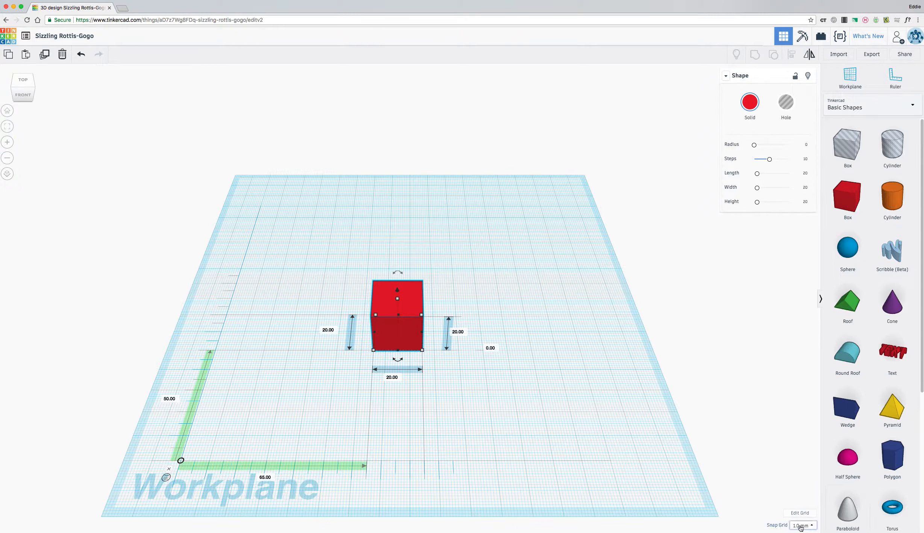
{"action": "left_click", "coordinate": [394, 375]}
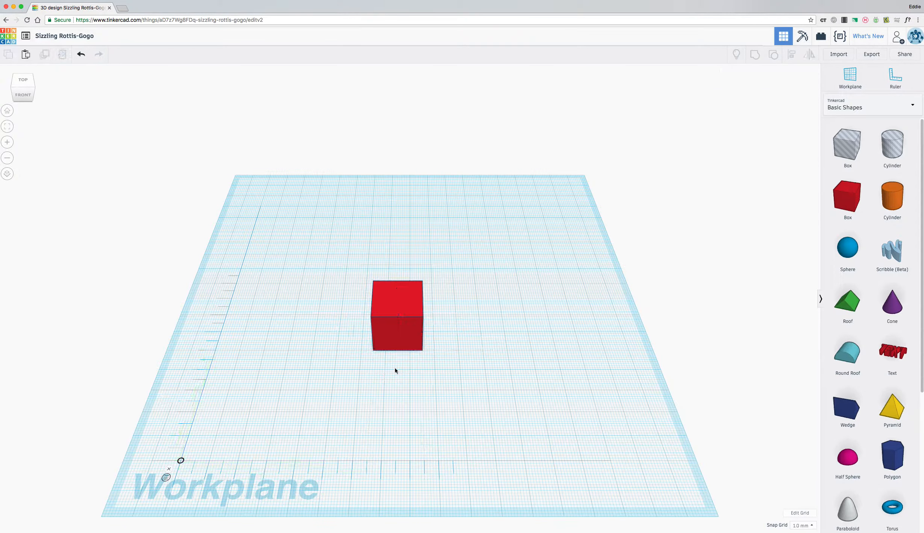
{"action": "left_click", "coordinate": [395, 328]}
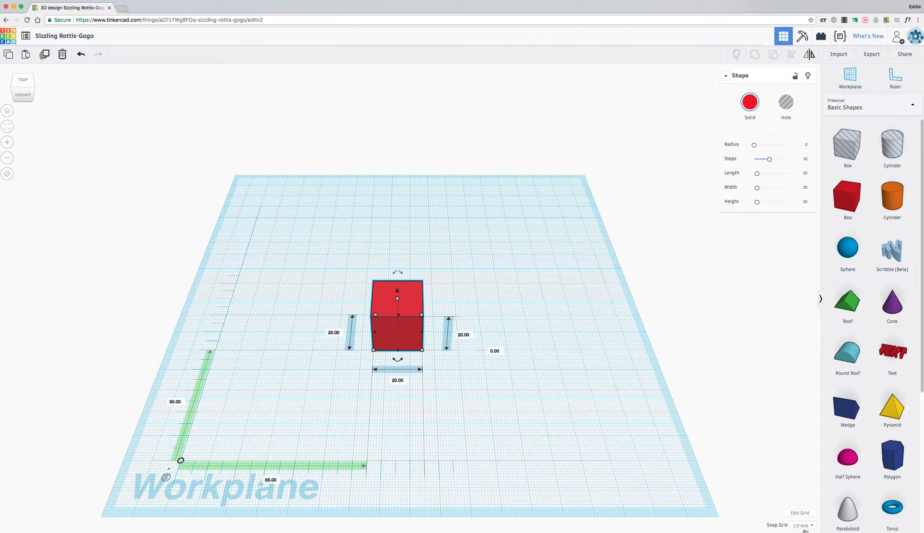
{"action": "left_click_drag", "start_coordinate": [393, 331], "coordinate": [433, 321]}
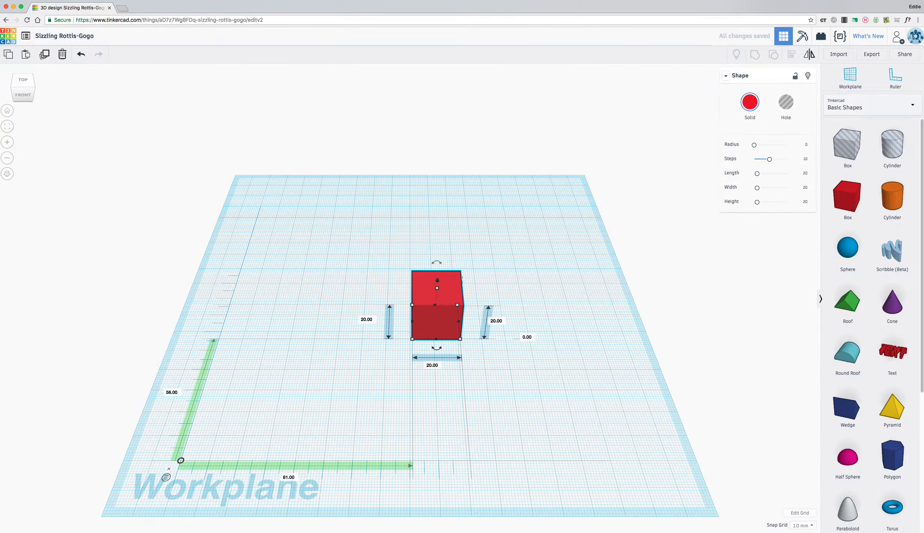
- Set the snap grid to 0.1 mm and move the box to about 50 mm across and 40.4 mm deep from the ruler origin
{"action": "left_click", "coordinate": [800, 526]}
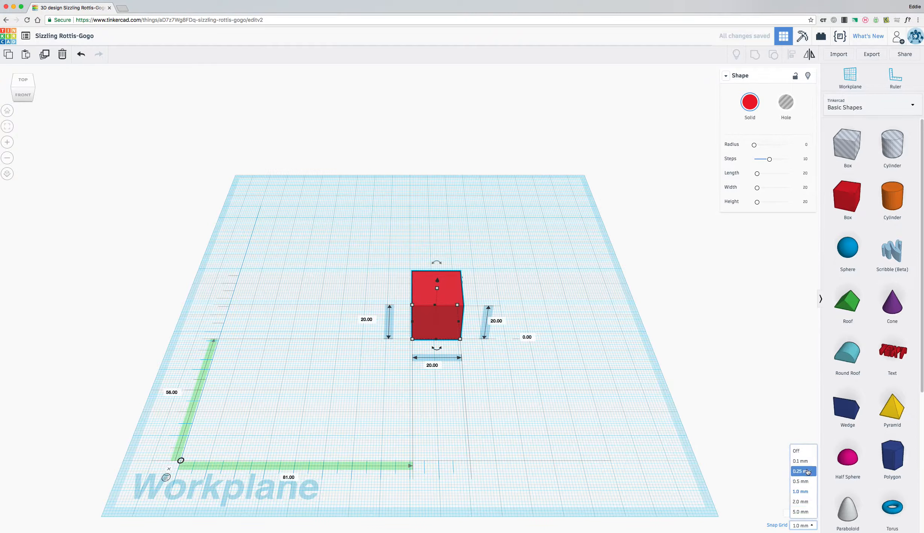
{"action": "left_click", "coordinate": [800, 503]}
{"action": "left_click_drag", "start_coordinate": [441, 326], "coordinate": [365, 356]}
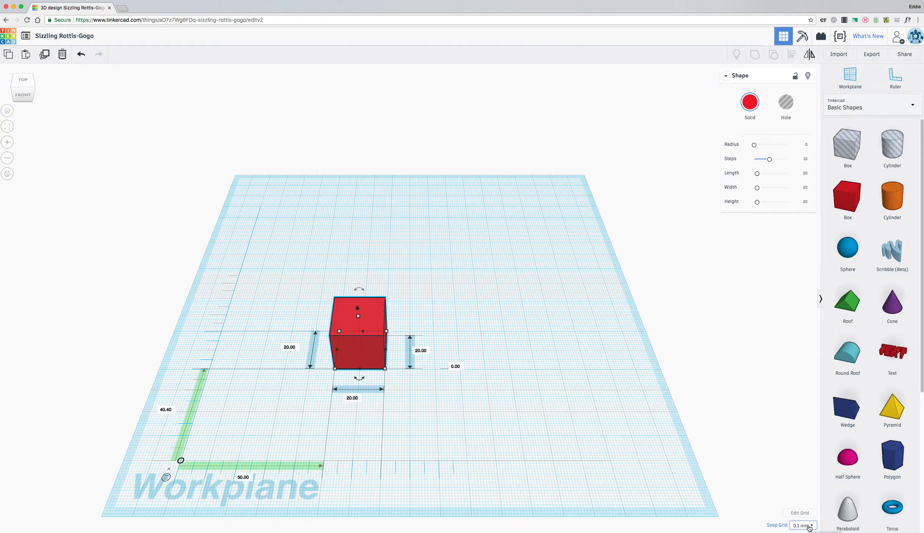
- Set both ruler offsets of the box to 0 so its corner sits on the ruler origin
{"action": "left_click", "coordinate": [243, 477]}
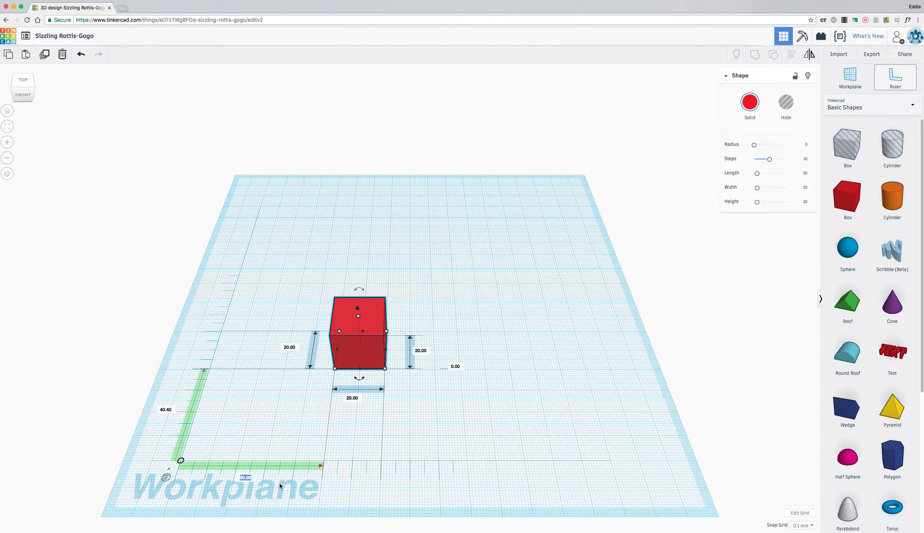
{"action": "type", "text": "0"}
{"action": "key", "text": "Return"}
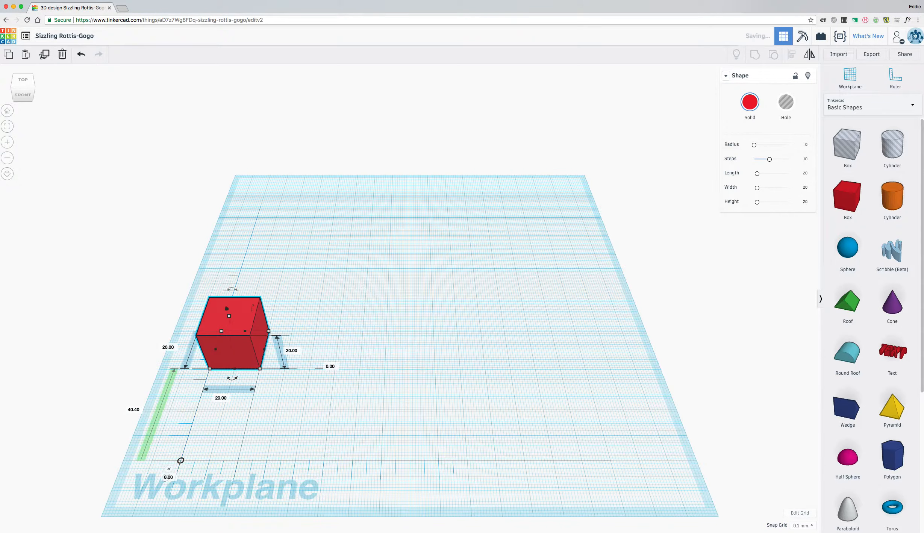
{"action": "left_click", "coordinate": [134, 410]}
{"action": "type", "text": "0"}
{"action": "key", "text": "Return"}
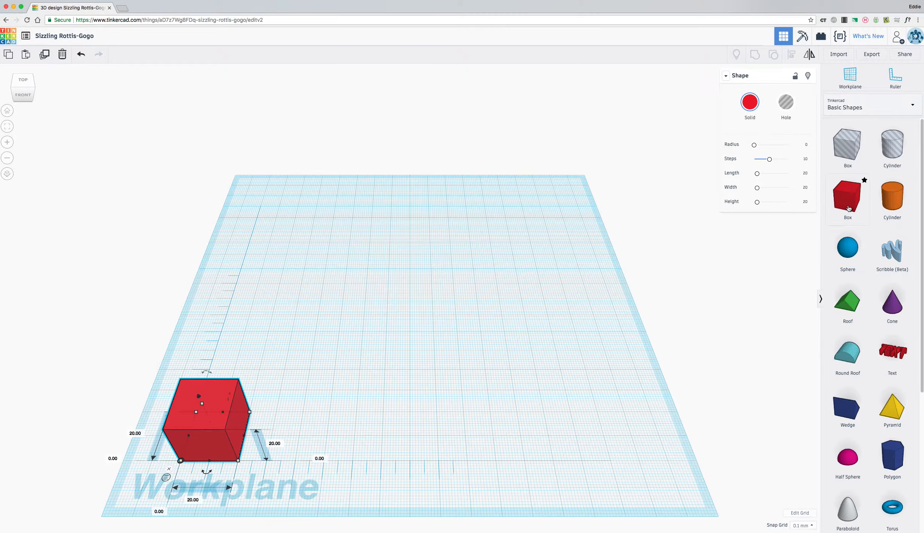
- Add a second red box and set both of its ruler offsets to 10 mm
{"action": "left_click_drag", "start_coordinate": [848, 208], "coordinate": [385, 376]}
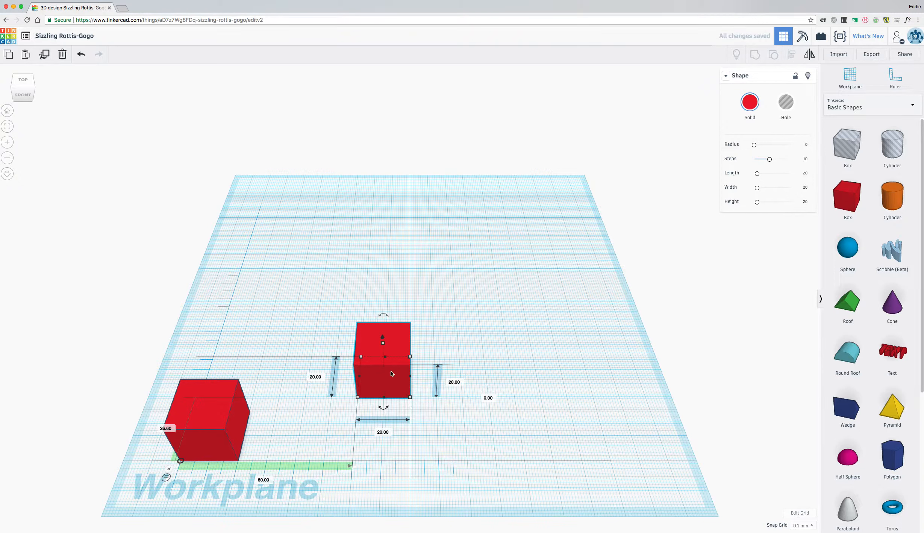
{"action": "left_click", "coordinate": [267, 480]}
{"action": "type", "text": "10"}
{"action": "key", "text": "Return"}
{"action": "left_click", "coordinate": [155, 424]}
{"action": "type", "text": "10"}
{"action": "key", "text": "Return"}
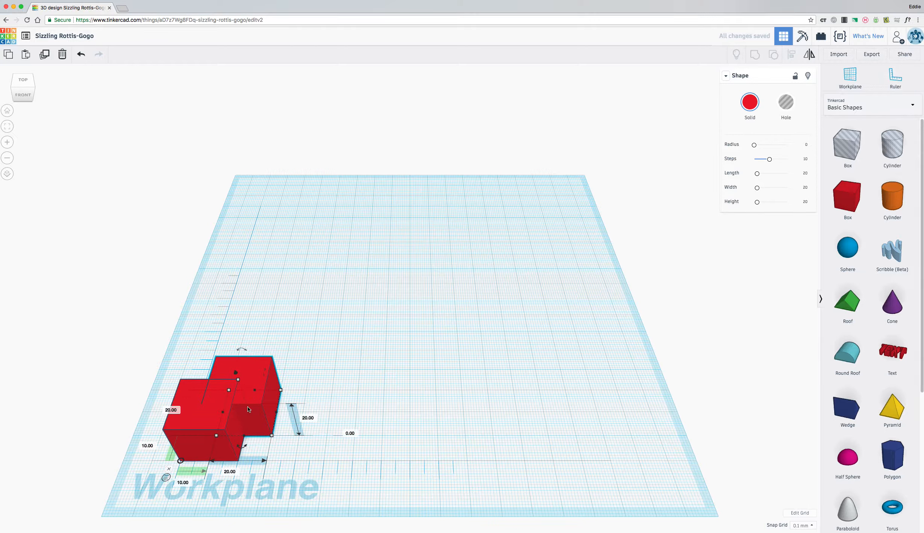
- Add a third red box and set both of its ruler offsets to 20 mm
{"action": "left_click_drag", "start_coordinate": [847, 196], "coordinate": [393, 326]}
{"action": "left_click", "coordinate": [264, 479]}
{"action": "type", "text": "20"}
{"action": "key", "text": "Return"}
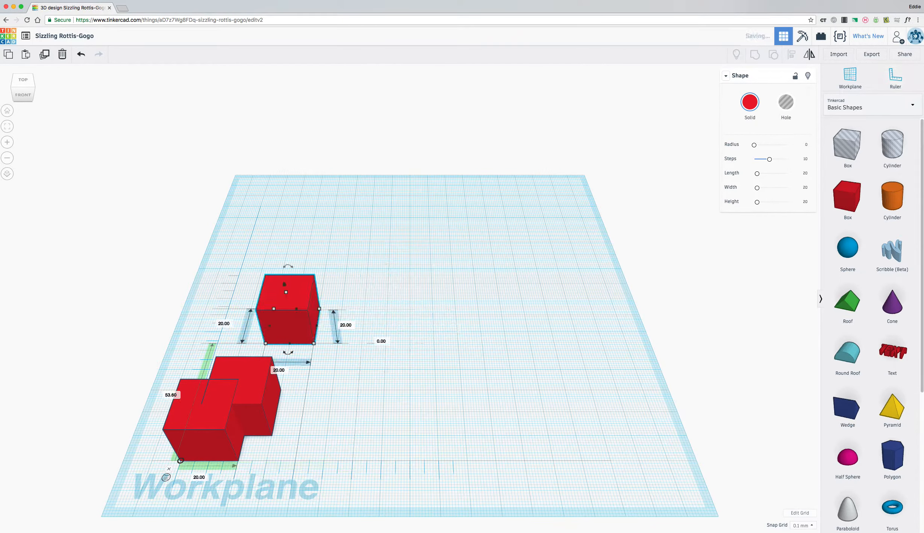
{"action": "left_click", "coordinate": [171, 394]}
{"action": "type", "text": "20"}
{"action": "key", "text": "Return"}
- Spread the three overlapping boxes apart across the workplane, with one box in front between the other two
{"action": "mouse_move", "coordinate": [413, 427]}
{"action": "right_mouse_down"}
{"action": "mouse_move", "coordinate": [402, 413]}
{"action": "mouse_move", "coordinate": [338, 390]}
{"action": "mouse_move", "coordinate": [540, 392]}
{"action": "mouse_move", "coordinate": [439, 403]}
{"action": "mouse_move", "coordinate": [420, 422]}
{"action": "right_mouse_up"}
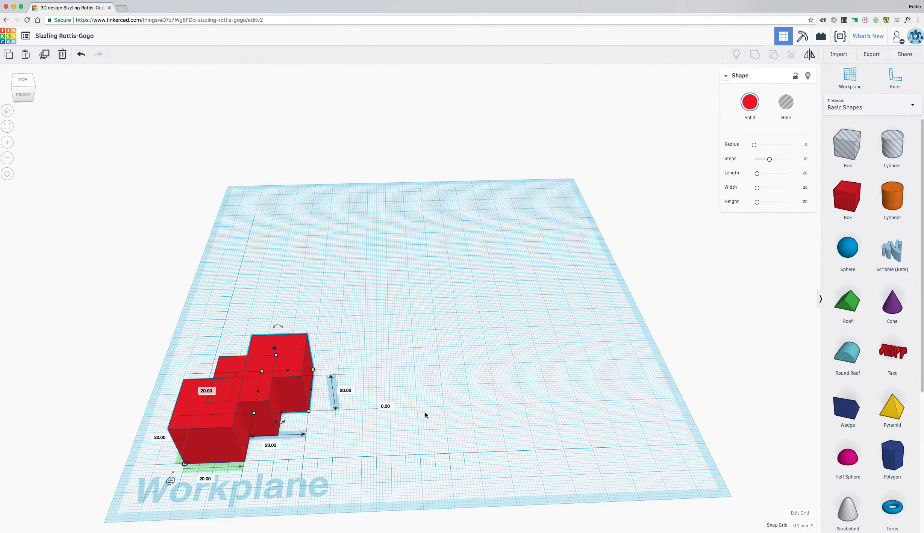
{"action": "left_click_drag", "start_coordinate": [287, 357], "coordinate": [494, 241]}
{"action": "left_click_drag", "start_coordinate": [227, 375], "coordinate": [499, 309]}
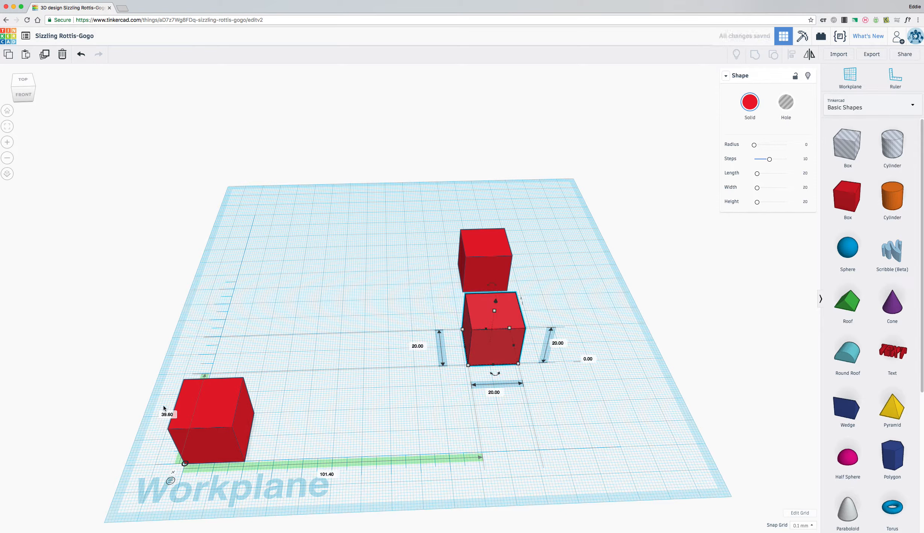
{"action": "left_click_drag", "start_coordinate": [201, 405], "coordinate": [339, 261]}
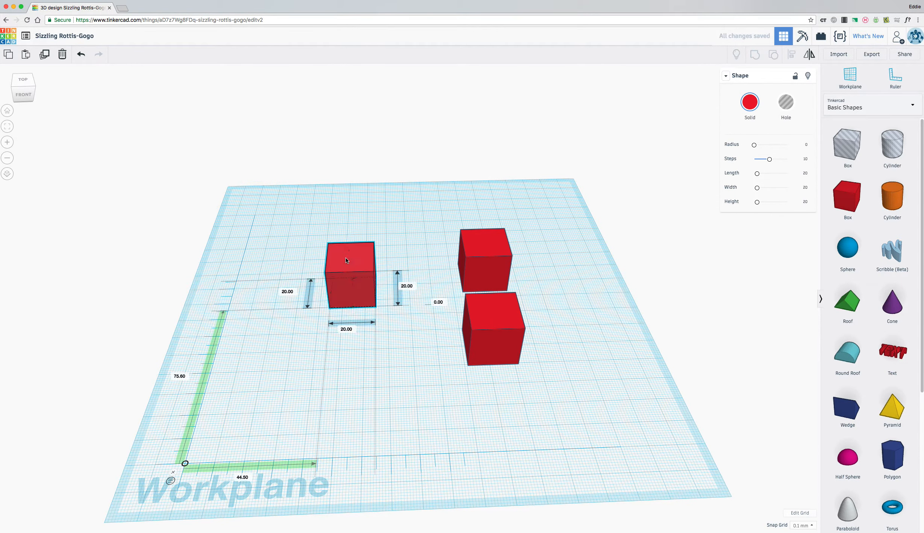
{"action": "left_click_drag", "start_coordinate": [482, 316], "coordinate": [409, 335]}
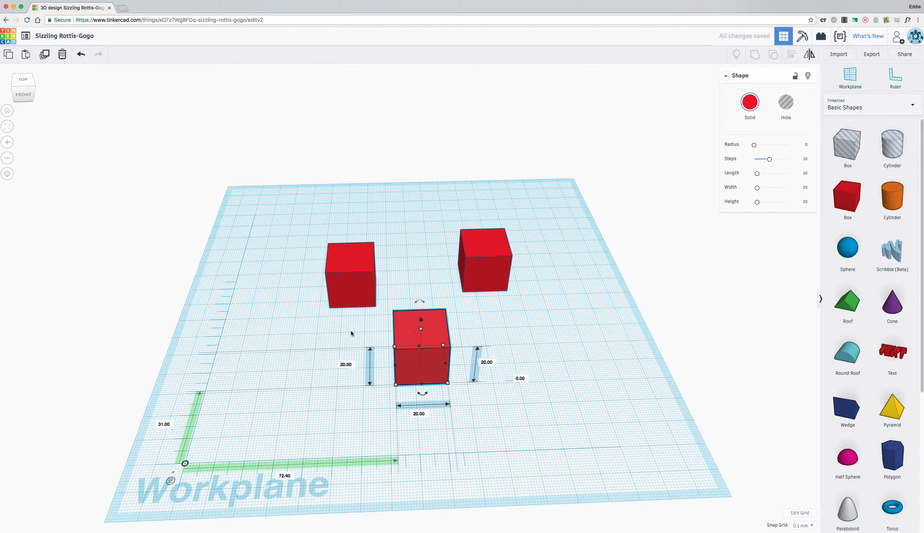
{"action": "left_click_drag", "start_coordinate": [356, 281], "coordinate": [342, 283]}
{"action": "left_click_drag", "start_coordinate": [415, 355], "coordinate": [423, 334]}
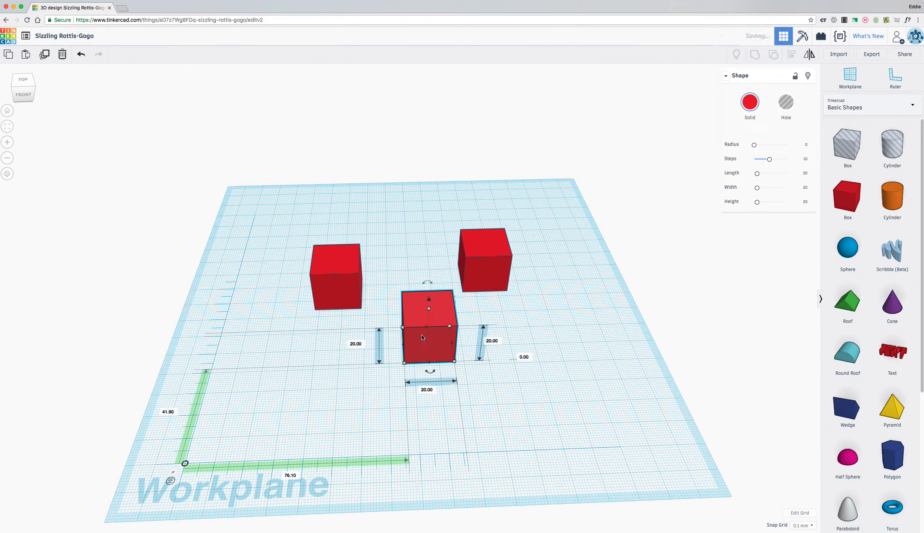
- Set the leftmost box's front-to-back ruler offset to 50 mm
{"action": "left_click", "coordinate": [341, 298]}
{"action": "left_click", "coordinate": [185, 380]}
{"action": "type", "text": "5"}
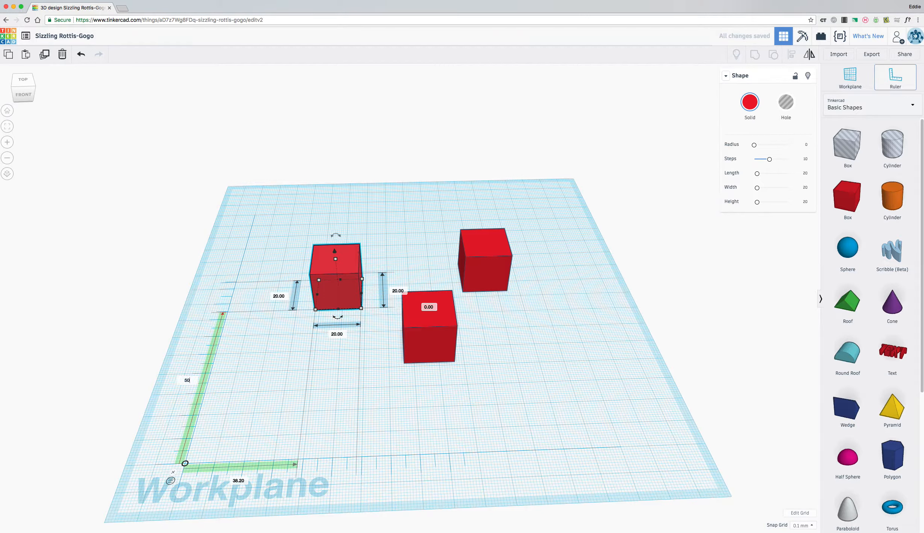
{"action": "type", "text": "0"}
{"action": "key", "text": "Return"}
- Set the front-to-back ruler offset of the middle and rightmost boxes to 50 mm
{"action": "left_click", "coordinate": [415, 308]}
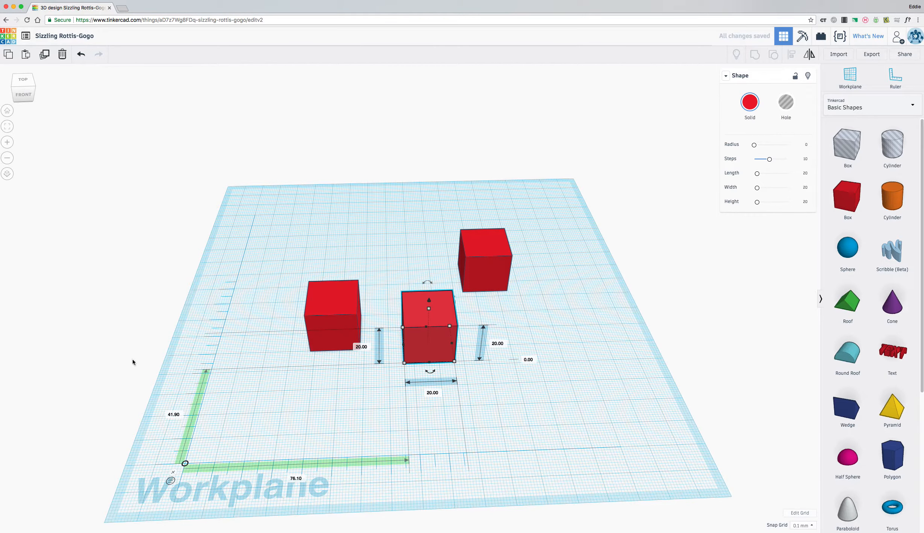
{"action": "left_click", "coordinate": [174, 415]}
{"action": "type", "text": "50"}
{"action": "key", "text": "Return"}
{"action": "left_click", "coordinate": [485, 258]}
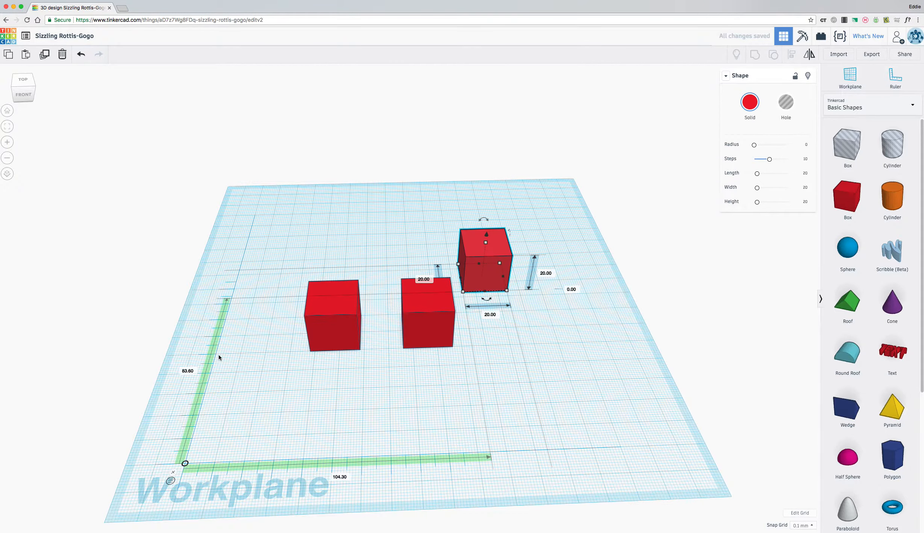
{"action": "left_click", "coordinate": [195, 370]}
{"action": "type", "text": "50"}
{"action": "key", "text": "Return"}
- Scatter the boxes out of line, moving the left one forward, the middle one far back and the right one outward
{"action": "right_click_drag", "start_coordinate": [342, 401], "coordinate": [374, 392]}
{"action": "left_click_drag", "start_coordinate": [348, 318], "coordinate": [339, 352]}
{"action": "left_click_drag", "start_coordinate": [435, 292], "coordinate": [399, 211]}
{"action": "left_click_drag", "start_coordinate": [510, 283], "coordinate": [533, 245]}
{"action": "right_click_drag", "start_coordinate": [527, 343], "coordinate": [528, 379]}
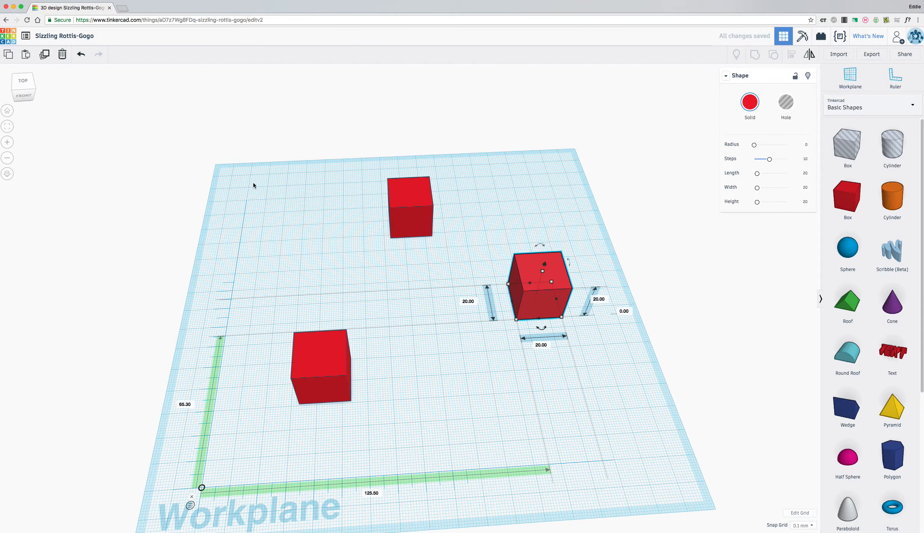
- Select all three boxes and align them in one row on their front-to-back centre, keeping their sideways spacing
{"action": "left_click_drag", "start_coordinate": [245, 176], "coordinate": [639, 453]}
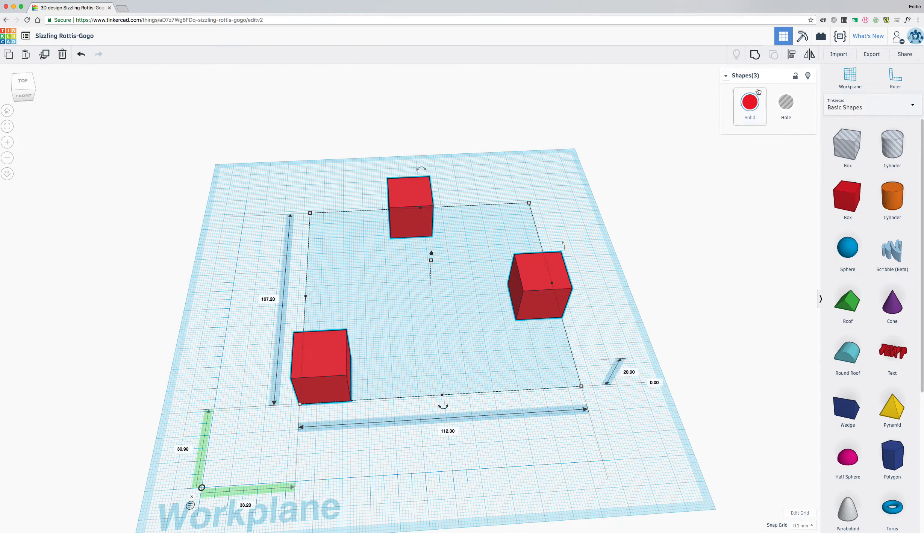
{"action": "left_click", "coordinate": [792, 55]}
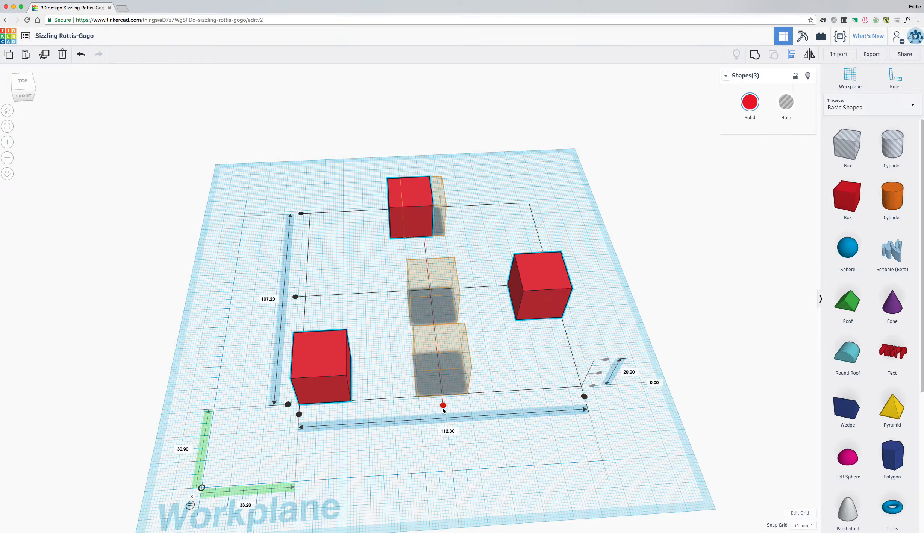
{"action": "left_click", "coordinate": [296, 297]}
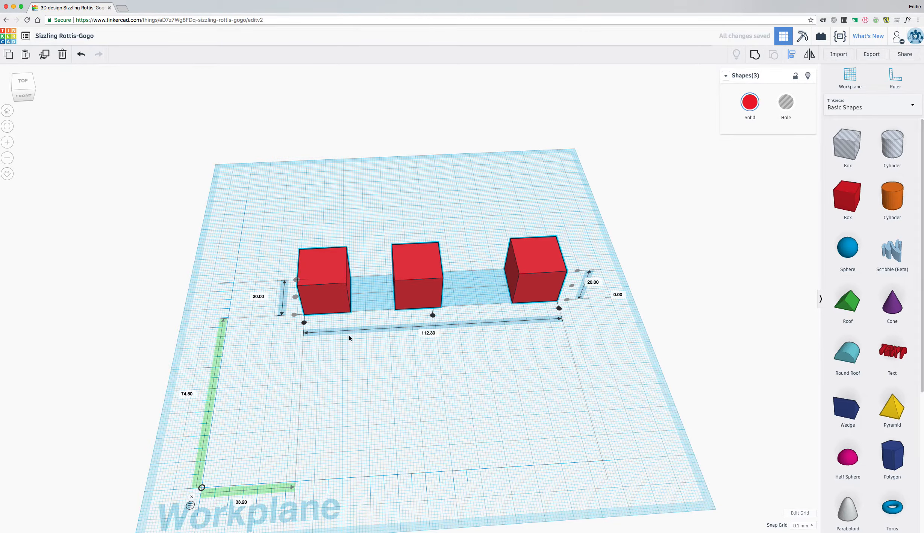
{"action": "mouse_move", "coordinate": [346, 362]}
{"action": "right_mouse_down"}
{"action": "mouse_move", "coordinate": [474, 384]}
{"action": "mouse_move", "coordinate": [567, 324]}
{"action": "mouse_move", "coordinate": [288, 351]}
{"action": "mouse_move", "coordinate": [342, 361]}
{"action": "right_mouse_up"}
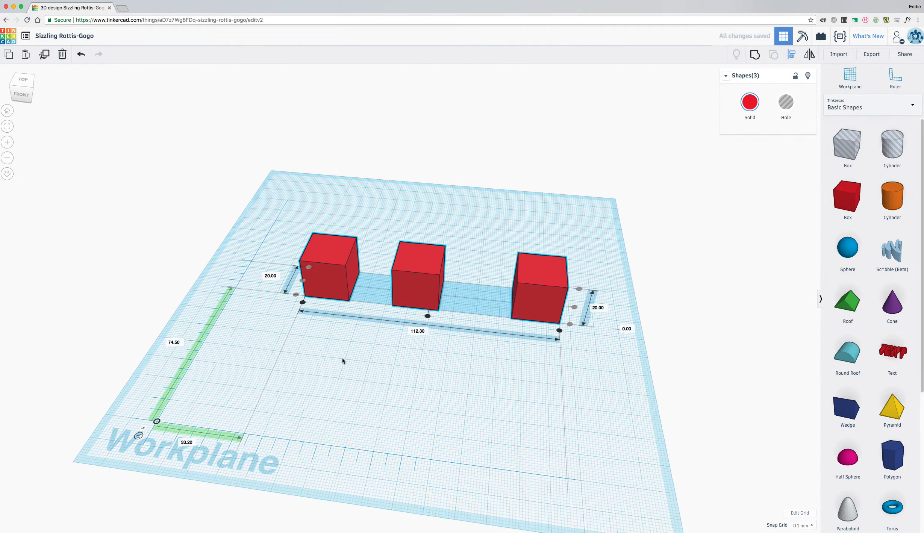
{"action": "left_click", "coordinate": [342, 361]}
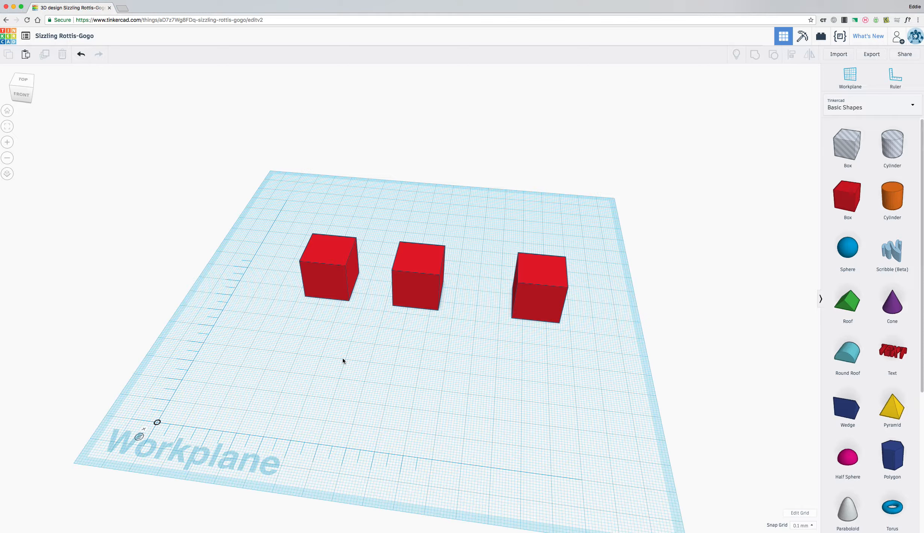
- Select the three aligned boxes one after another and examine how they line up
{"action": "left_click", "coordinate": [326, 284]}
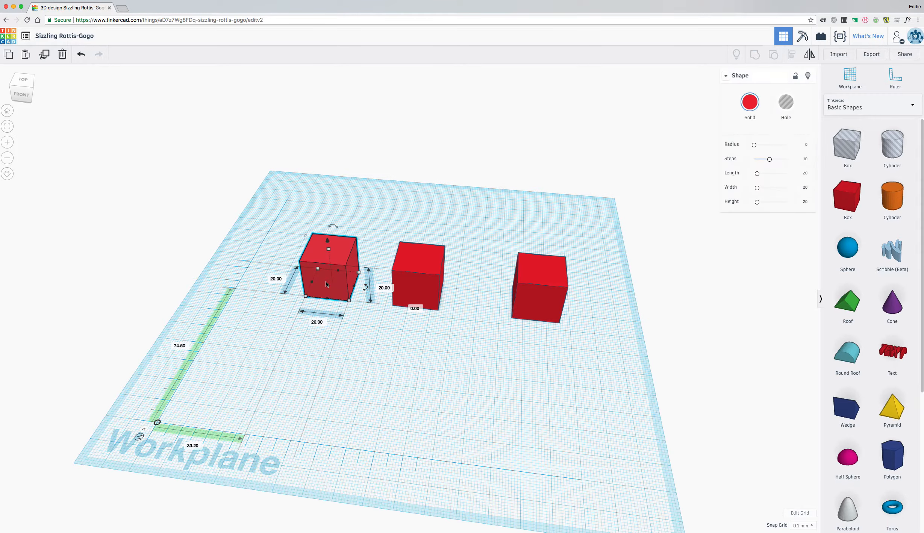
{"action": "left_click", "coordinate": [436, 283]}
{"action": "left_click", "coordinate": [555, 299]}
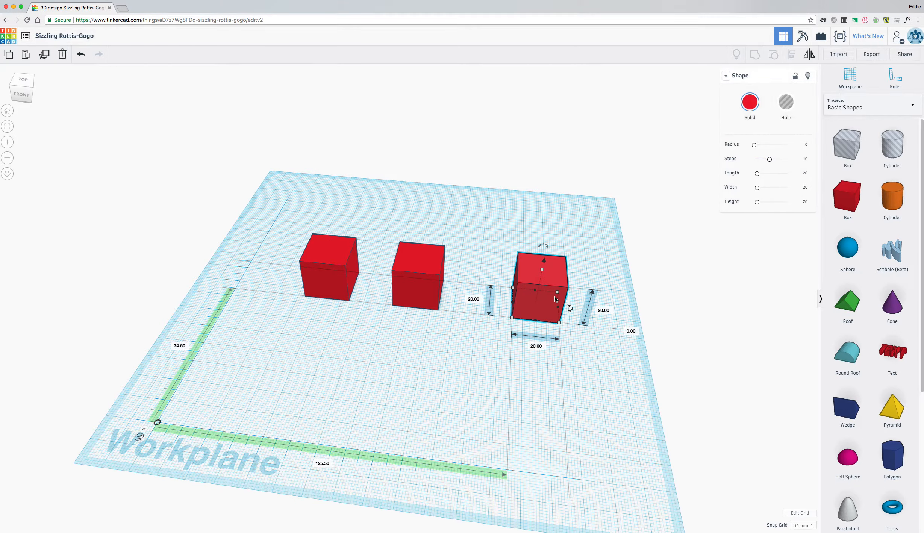
{"action": "right_click_drag", "start_coordinate": [536, 352], "coordinate": [554, 354]}
{"action": "scroll", "coordinate": [473, 303], "scroll_direction": "up", "scroll_amount": 10}
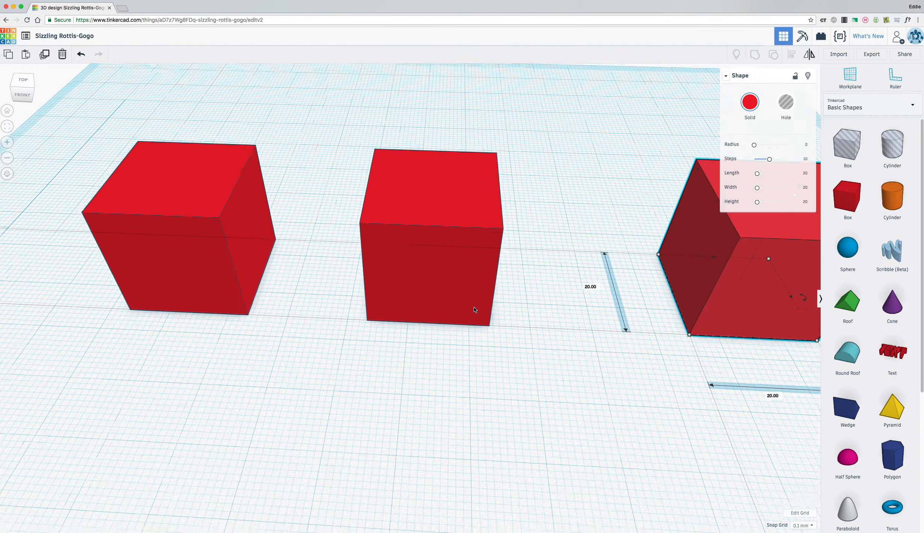
{"action": "scroll", "coordinate": [474, 309], "scroll_direction": "down", "scroll_amount": 10}
- Try the rotation handles of the middle box around each of its three axes
{"action": "left_click", "coordinate": [439, 293]}
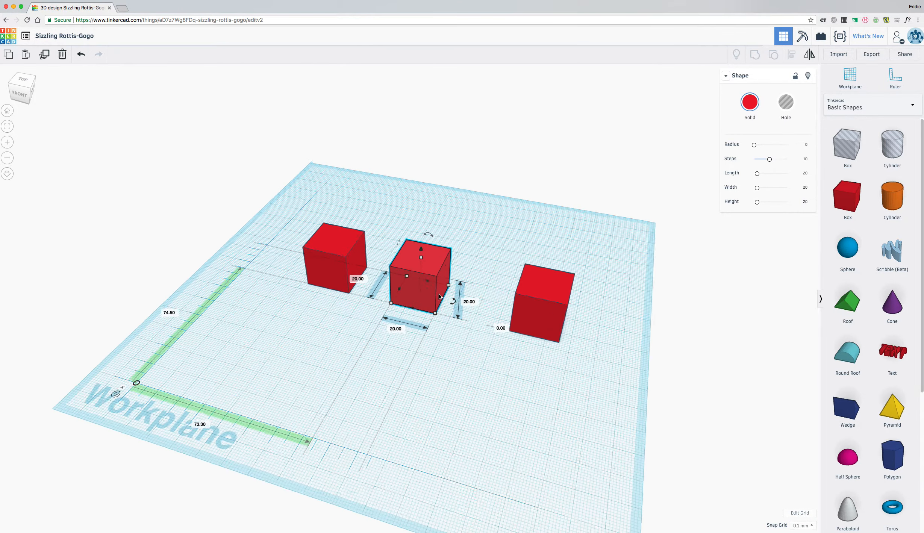
{"action": "scroll", "coordinate": [439, 296], "scroll_direction": "up", "scroll_amount": 3}
{"action": "right_click_drag", "start_coordinate": [439, 296], "coordinate": [436, 312]}
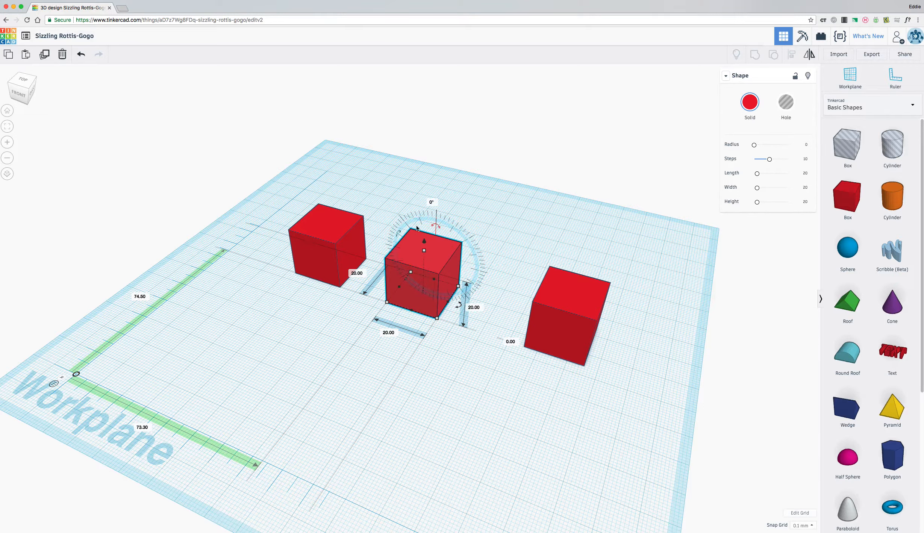
{"action": "left_click_drag", "start_coordinate": [399, 235], "coordinate": [392, 241]}
{"action": "left_click_drag", "start_coordinate": [387, 248], "coordinate": [397, 124]}
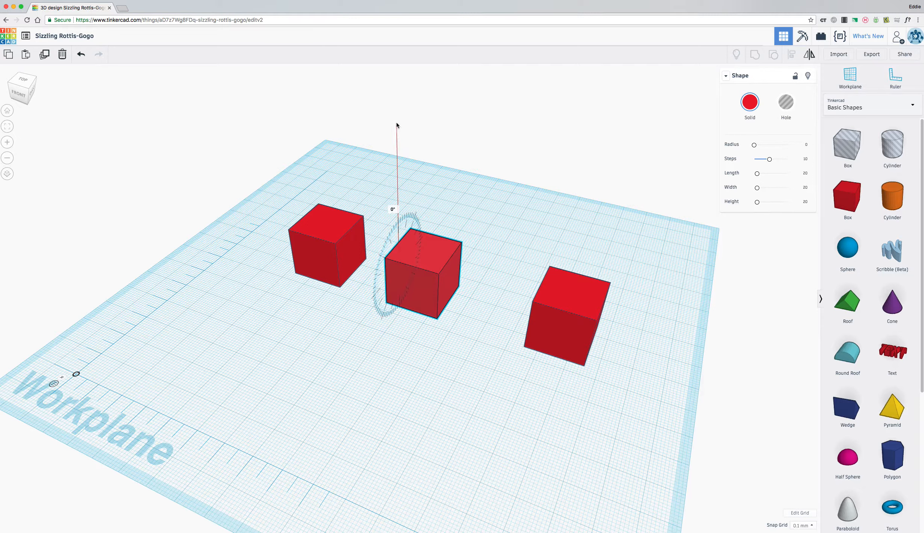
{"action": "left_click_drag", "start_coordinate": [436, 226], "coordinate": [439, 164]}
{"action": "left_click_drag", "start_coordinate": [462, 318], "coordinate": [380, 358]}
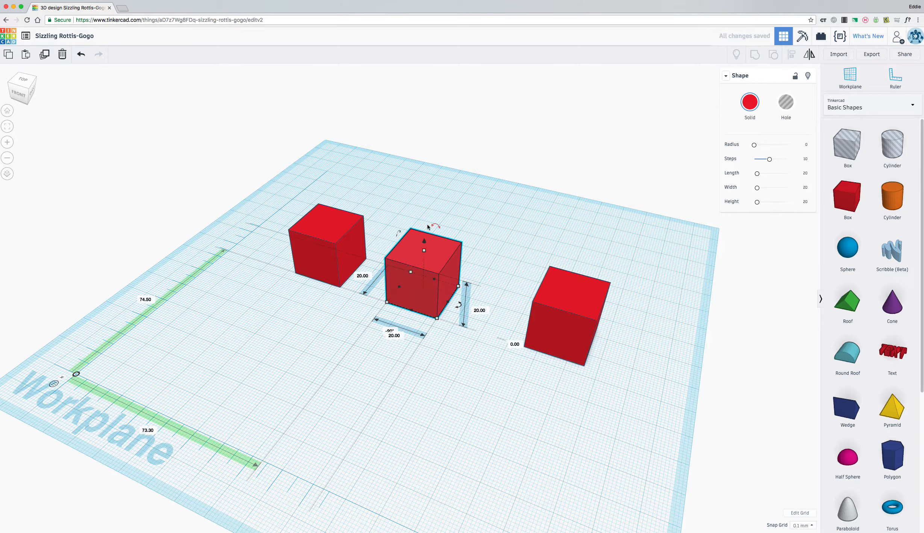
- Raise the middle box 5 mm above the workplane using its elevation dimension
{"action": "right_click_drag", "start_coordinate": [439, 385], "coordinate": [467, 379]}
{"action": "scroll", "coordinate": [467, 249], "scroll_direction": "up", "scroll_amount": 5}
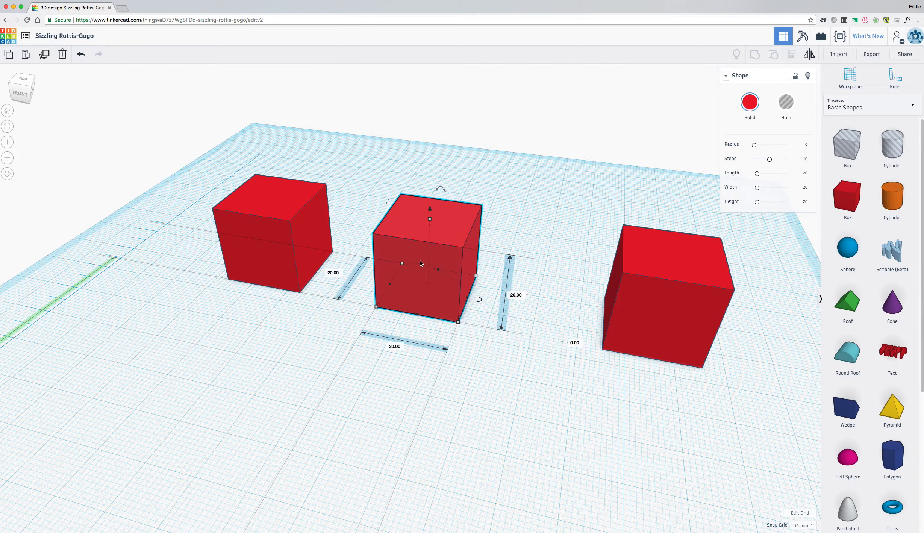
{"action": "right_click_drag", "start_coordinate": [462, 319], "coordinate": [457, 291]}
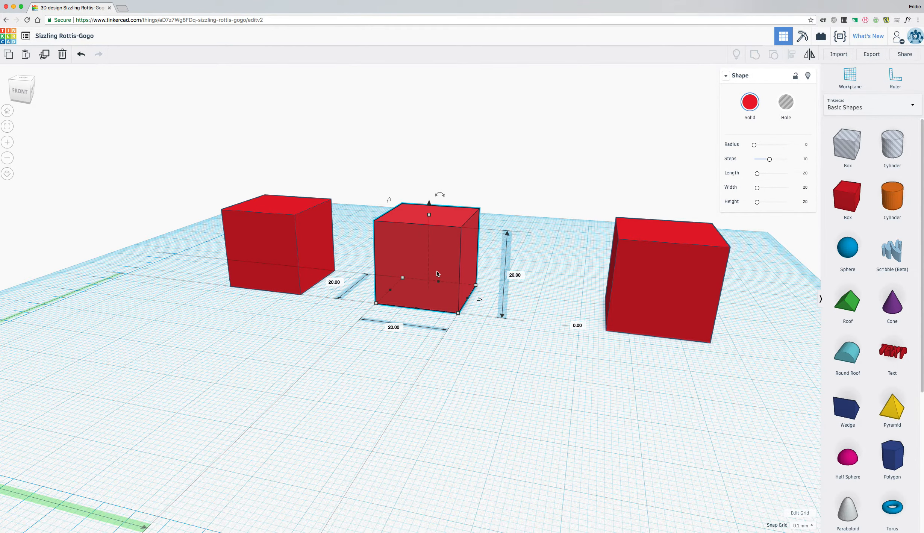
{"action": "left_click", "coordinate": [578, 325]}
{"action": "type", "text": "5"}
{"action": "key", "text": "Return"}
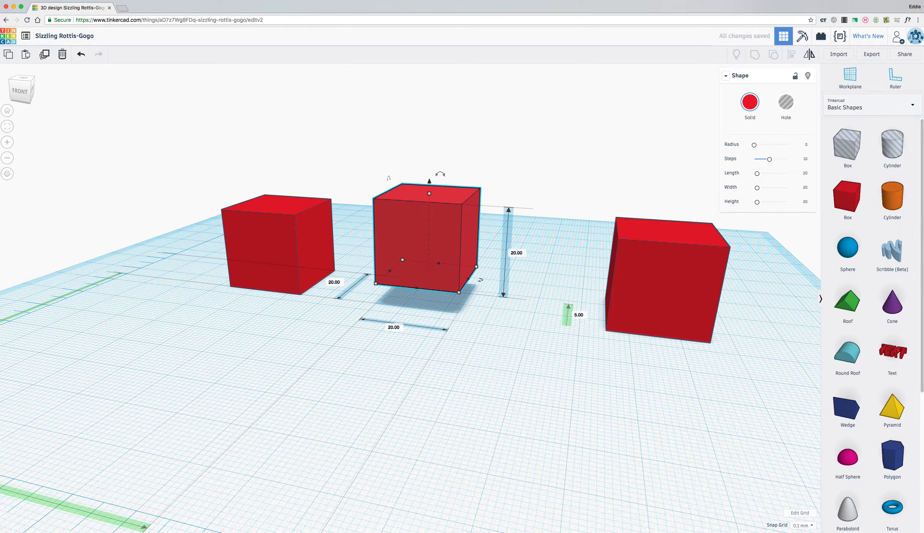
- Put the middle box back on the workplane by setting its elevation to 0 mm
{"action": "left_click", "coordinate": [578, 314]}
{"action": "type", "text": "0"}
{"action": "key", "text": "Return"}
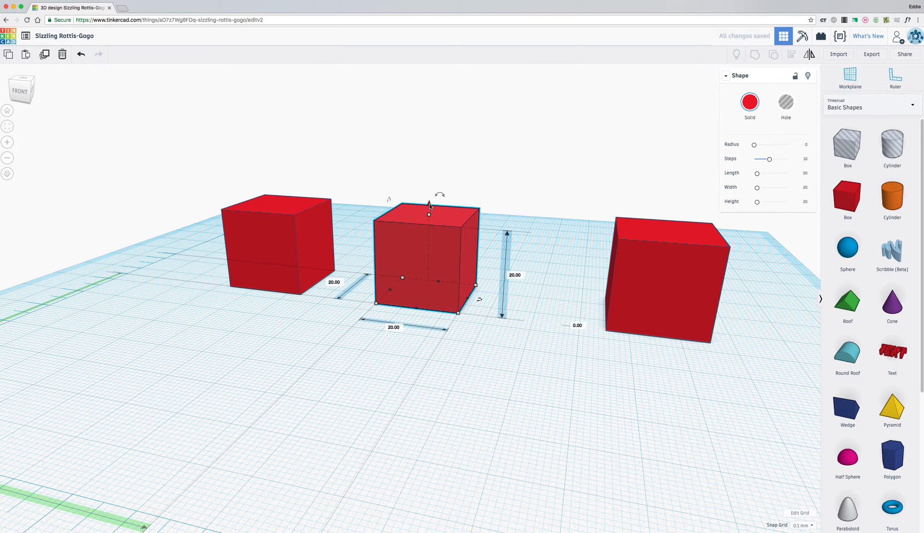
- Lift the middle box freely high above the workplane, lower it again and set its remaining elevation to 0 mm
{"action": "left_click_drag", "start_coordinate": [430, 200], "coordinate": [437, 86]}
{"action": "right_click_drag", "start_coordinate": [511, 200], "coordinate": [581, 225]}
{"action": "left_click_drag", "start_coordinate": [426, 93], "coordinate": [414, 207]}
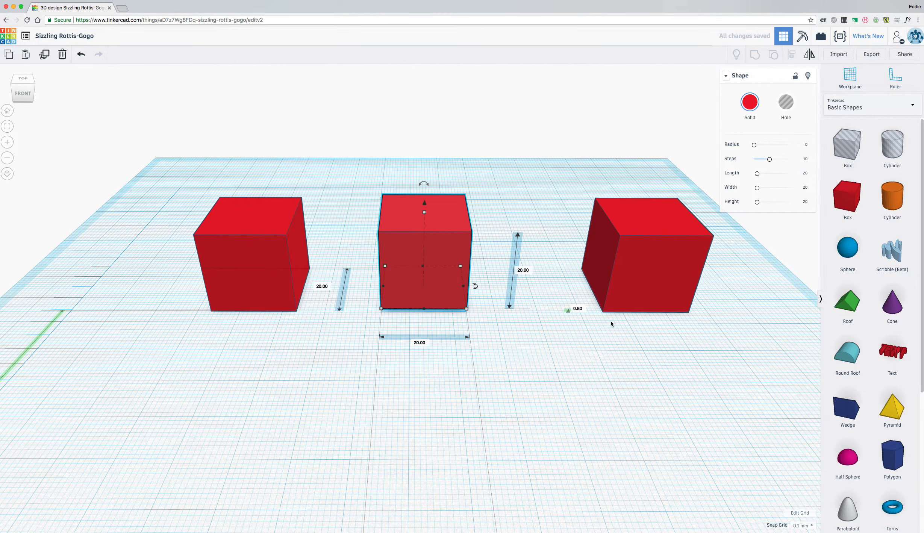
{"action": "left_click", "coordinate": [576, 311]}
{"action": "type", "text": "0"}
{"action": "key", "text": "Return"}
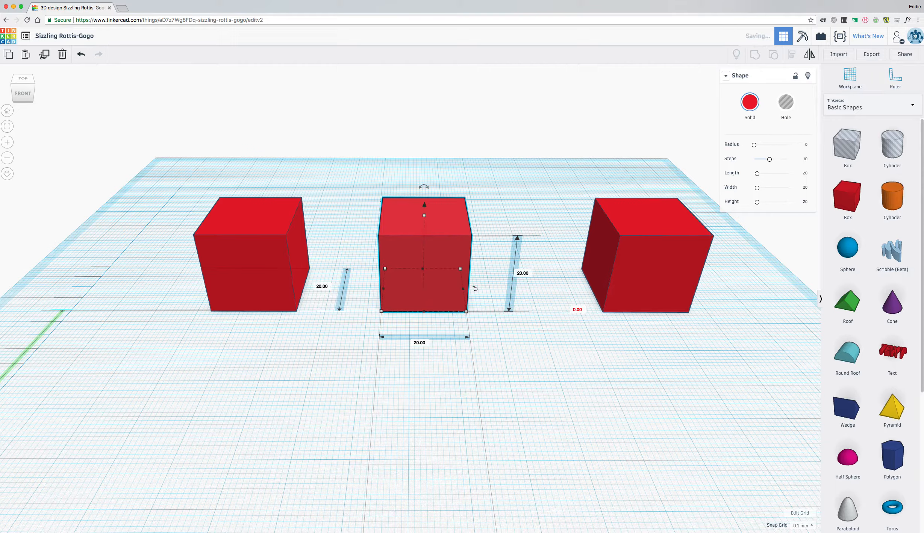
- Select the left box and set its Length shape parameter to 50 mm
{"action": "right_click_drag", "start_coordinate": [631, 387], "coordinate": [565, 342]}
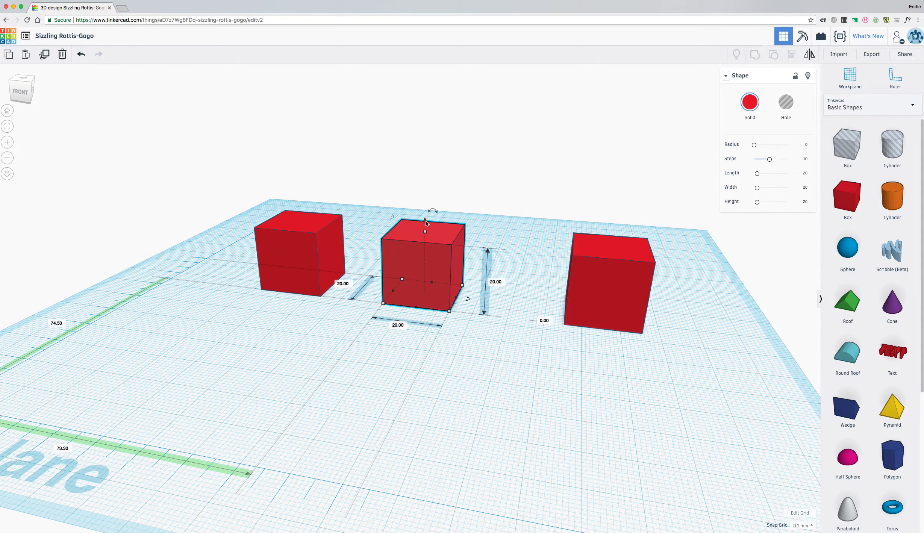
{"action": "right_click_drag", "start_coordinate": [484, 320], "coordinate": [461, 307]}
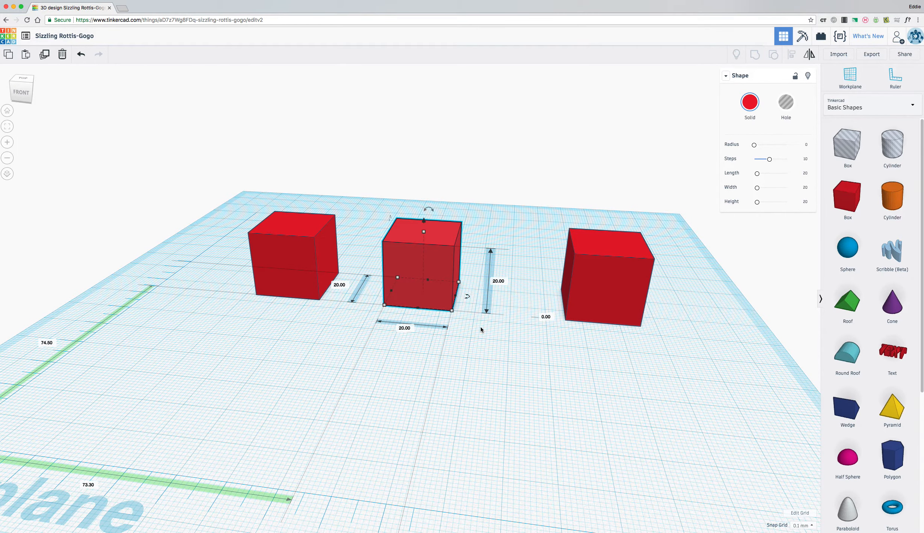
{"action": "scroll", "coordinate": [481, 327], "scroll_direction": "up", "scroll_amount": 2}
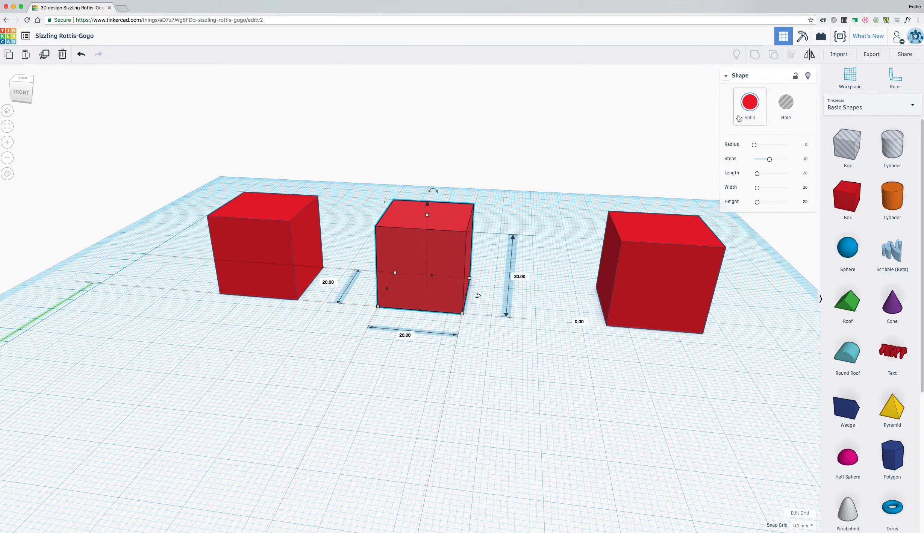
{"action": "left_click", "coordinate": [385, 395]}
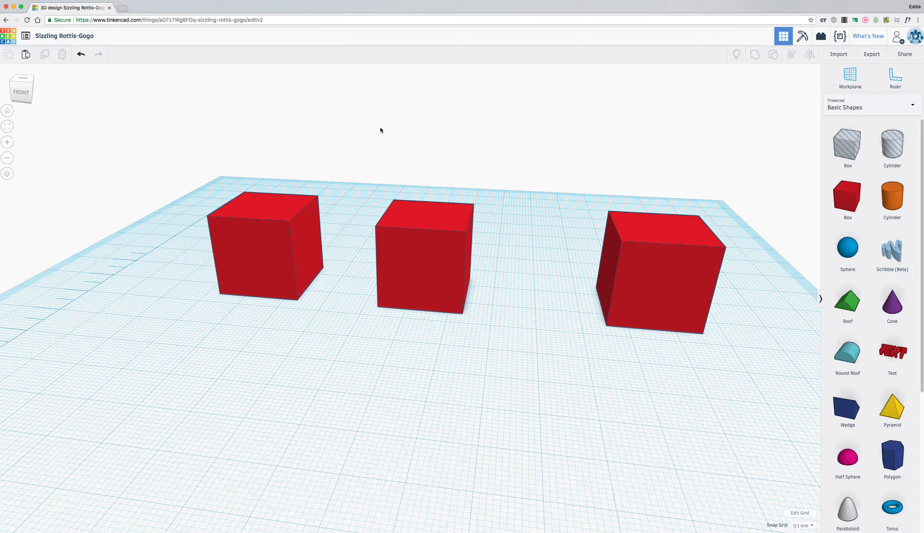
{"action": "left_click", "coordinate": [284, 246]}
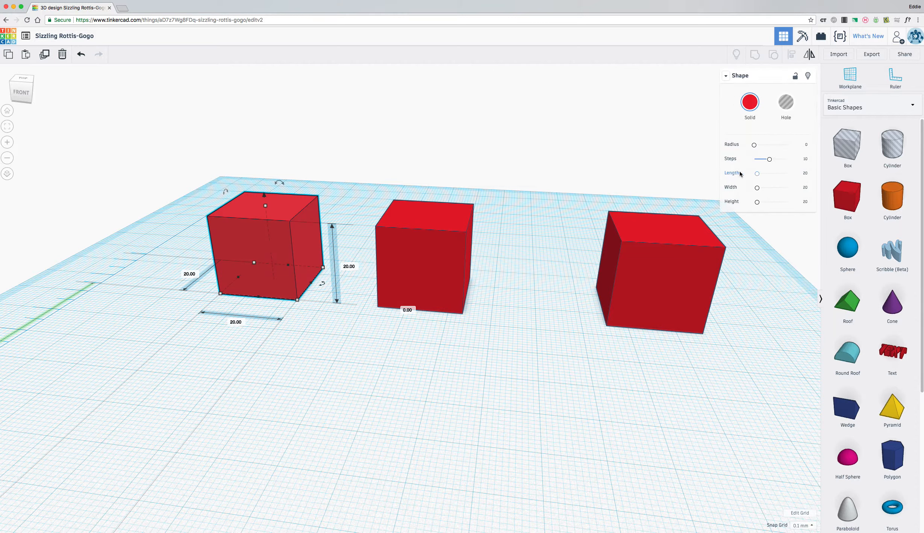
{"action": "left_click", "coordinate": [805, 173]}
{"action": "type", "text": "50"}
{"action": "key", "text": "Return"}
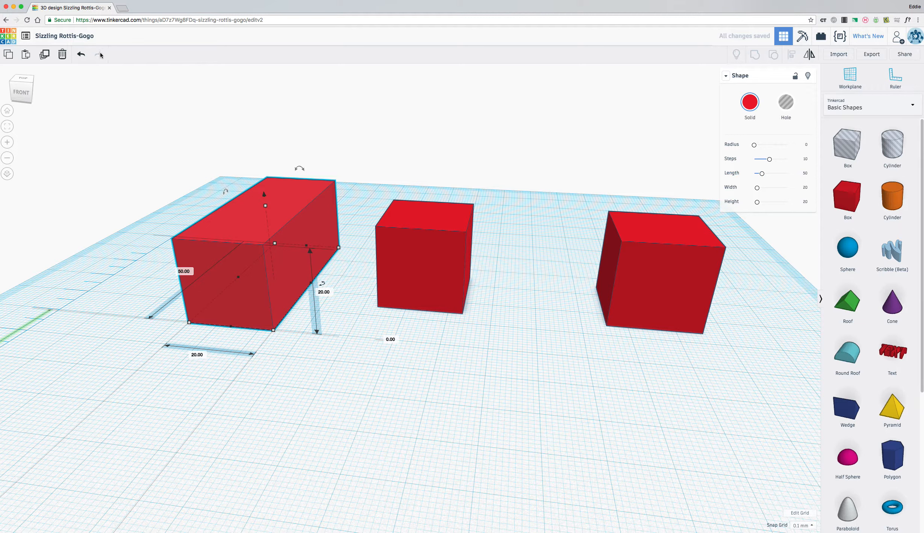
- Undo the left box's length change
{"action": "left_click", "coordinate": [82, 51]}
{"action": "left_click", "coordinate": [560, 387]}
{"action": "left_click", "coordinate": [81, 55]}
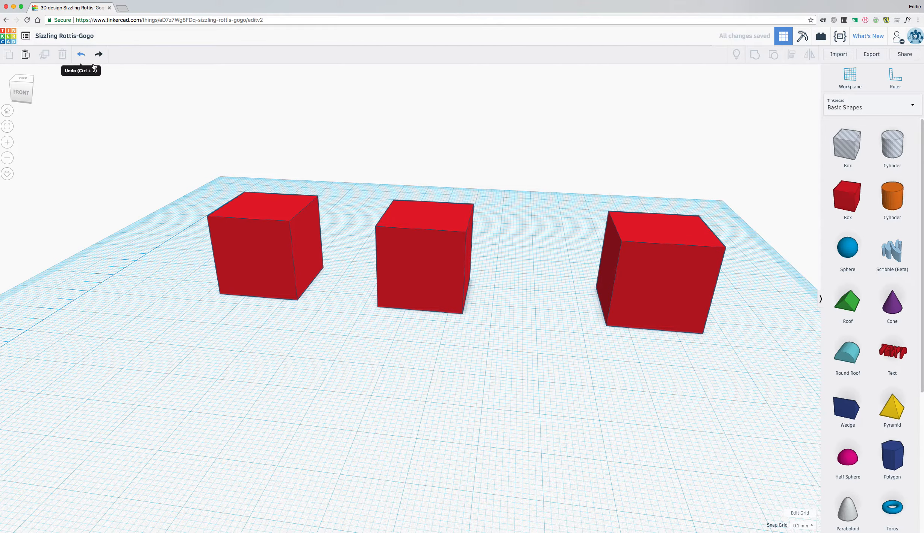
- Select the left box and set its front-to-back ruler dimension to 50 mm
{"action": "left_click", "coordinate": [278, 232]}
{"action": "right_click_drag", "start_coordinate": [227, 310], "coordinate": [280, 331]}
{"action": "left_click", "coordinate": [159, 295]}
{"action": "type", "text": "50"}
{"action": "key", "text": "Return"}
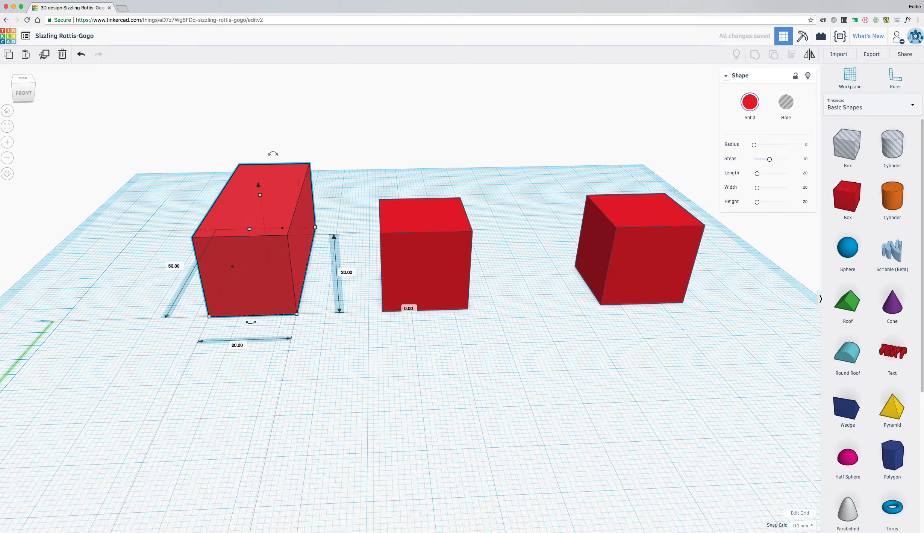
- Set the left box's front-to-back ruler dimension back to 20 mm
{"action": "left_click", "coordinate": [174, 265]}
{"action": "type", "text": "20"}
{"action": "key", "text": "Return"}
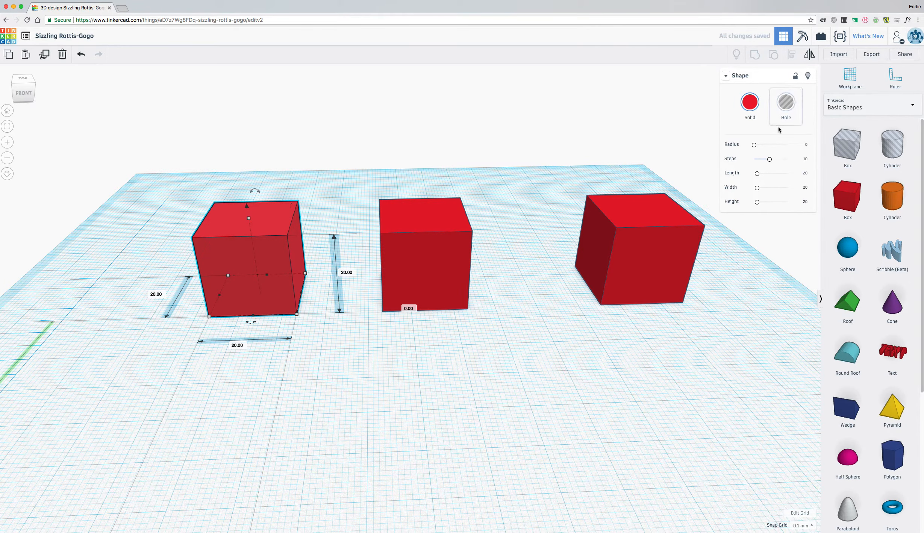
- Stretch the left box freely from its outer rear corner and reset both its front-to-back and sideways dimensions to 20 mm
{"action": "right_click_drag", "start_coordinate": [173, 286], "coordinate": [138, 355]}
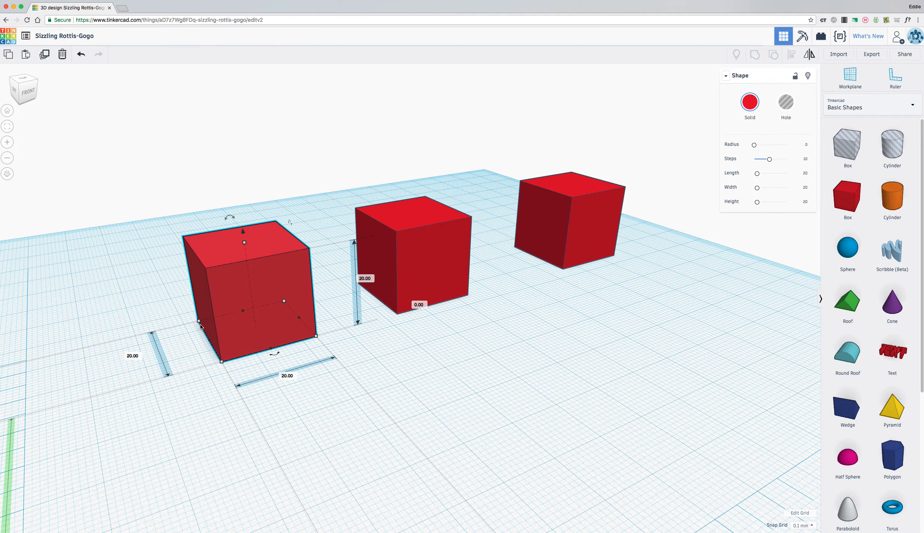
{"action": "mouse_move", "coordinate": [199, 322]}
{"action": "left_mouse_down"}
{"action": "mouse_move", "coordinate": [174, 271]}
{"action": "mouse_move", "coordinate": [189, 308]}
{"action": "left_mouse_up"}
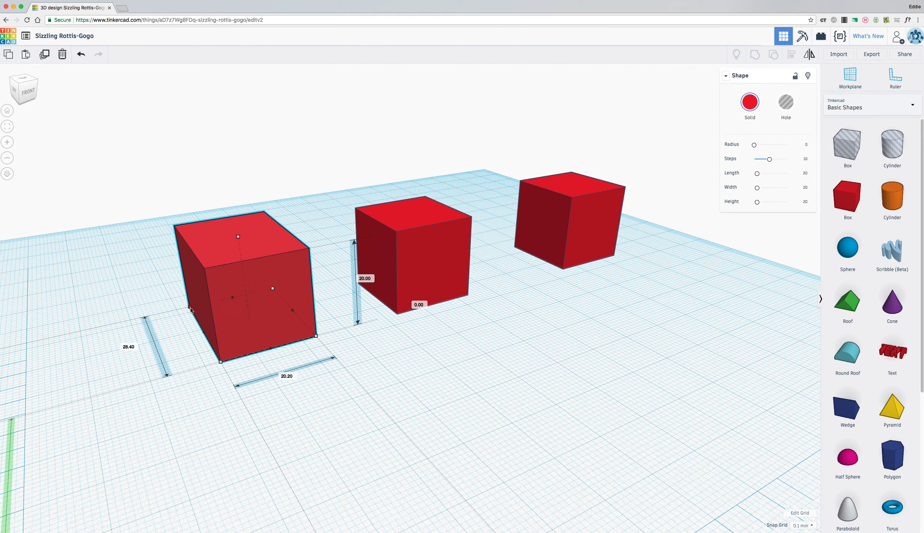
{"action": "right_click_drag", "start_coordinate": [212, 369], "coordinate": [189, 369]}
{"action": "left_click", "coordinate": [168, 274]}
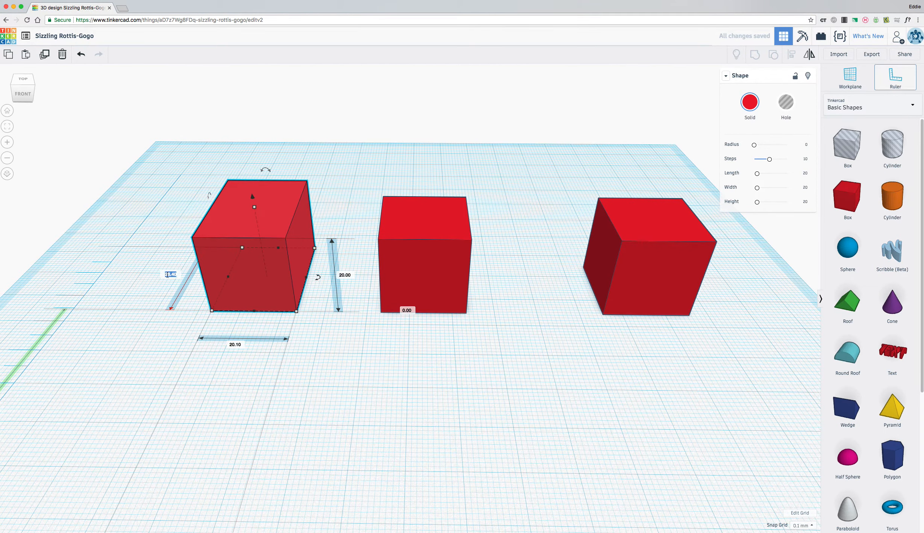
{"action": "type", "text": "20"}
{"action": "key", "text": "Return"}
{"action": "left_click", "coordinate": [237, 344]}
{"action": "type", "text": "20"}
{"action": "key", "text": "Return"}
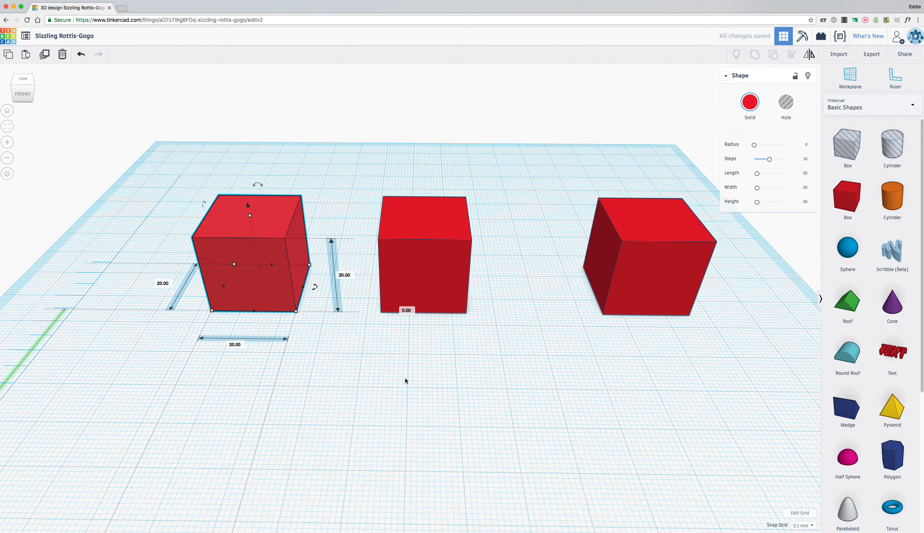
{"action": "scroll", "coordinate": [404, 377], "scroll_direction": "down", "scroll_amount": 5}
{"action": "scroll", "coordinate": [430, 332], "scroll_direction": "up", "scroll_amount": 2}
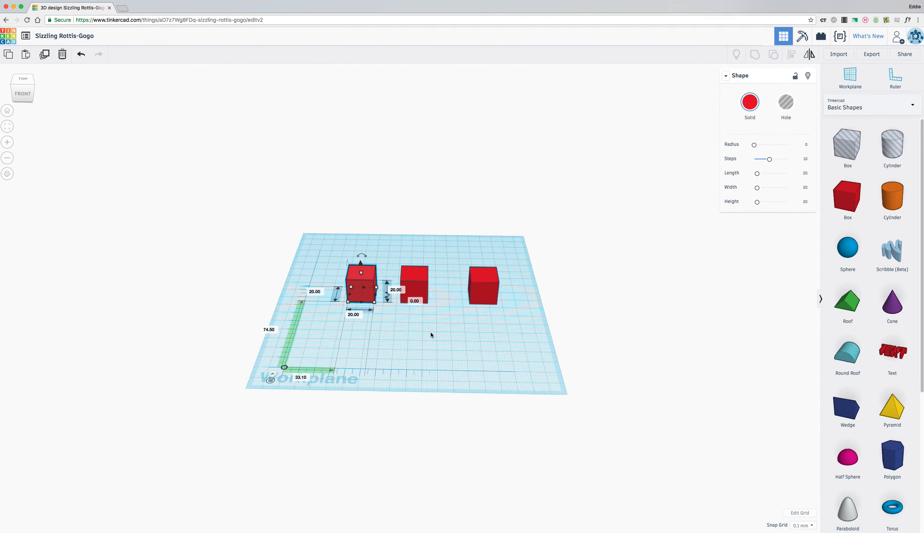
{"action": "scroll", "coordinate": [431, 331], "scroll_direction": "up", "scroll_amount": 4}
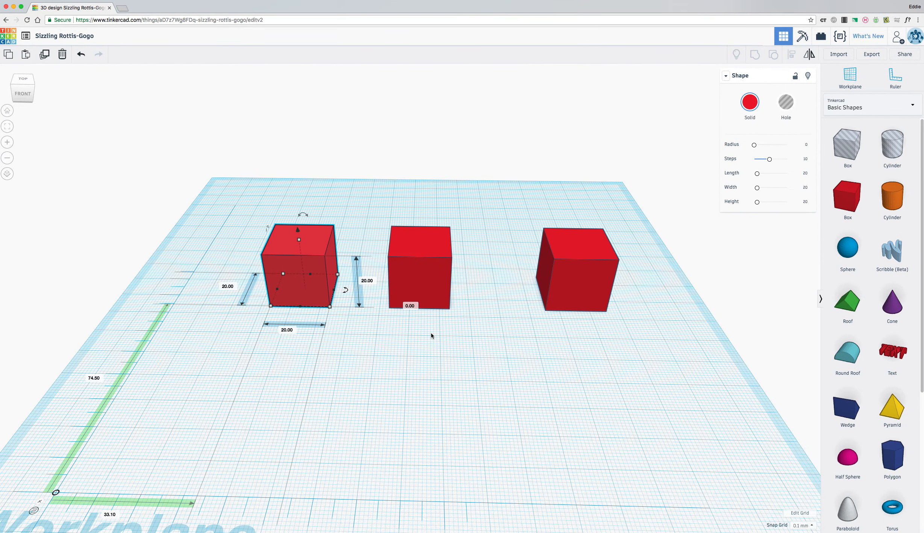